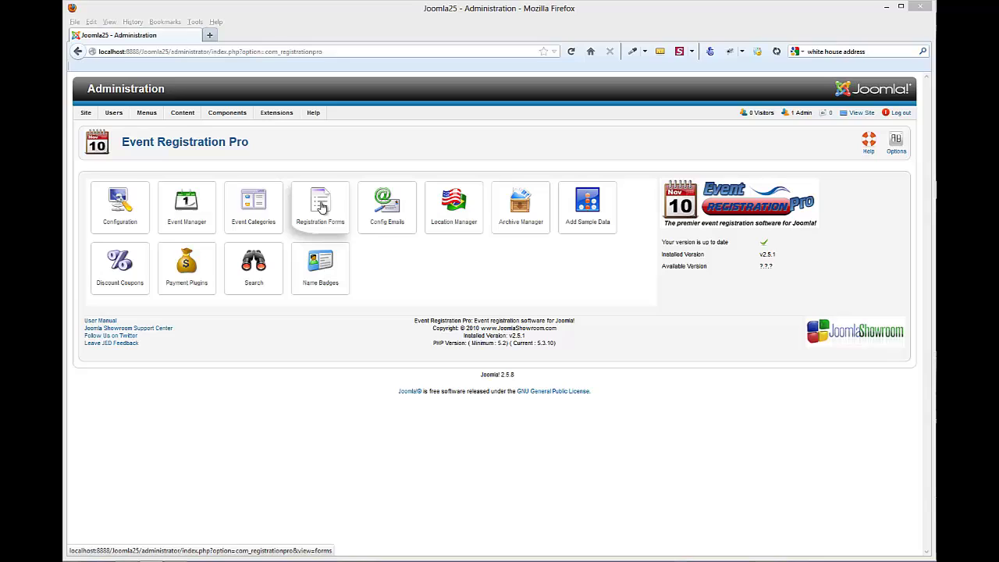
Create a new registration form with "Event Registrants" as both its form title and form ID
left_click(321, 206)
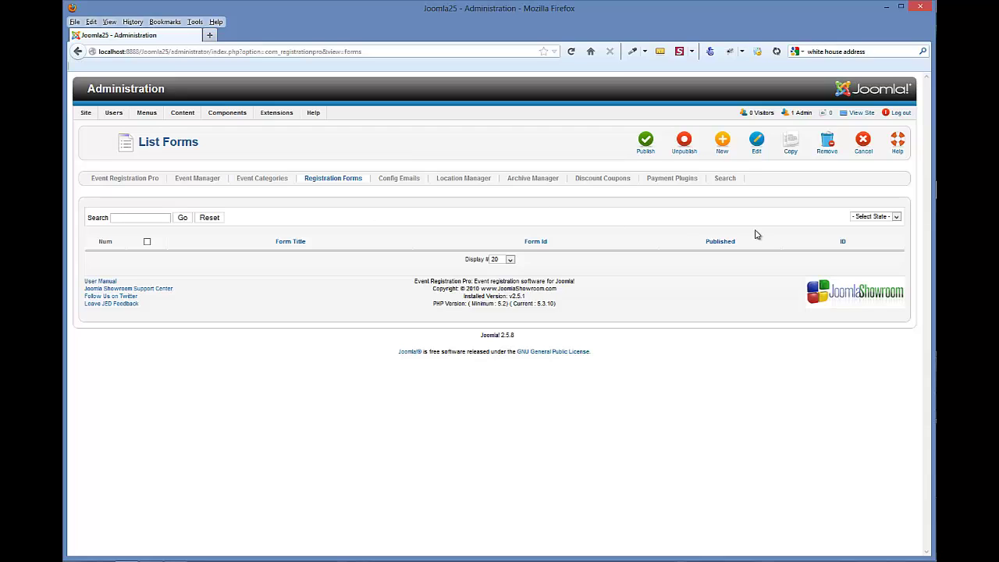
left_click(722, 147)
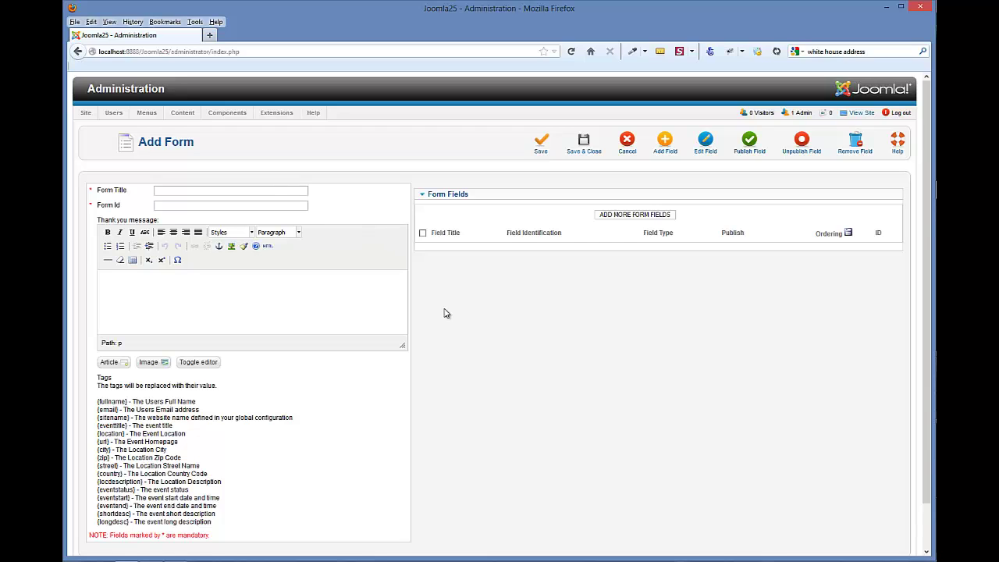
left_click_drag(98, 220, 161, 220)
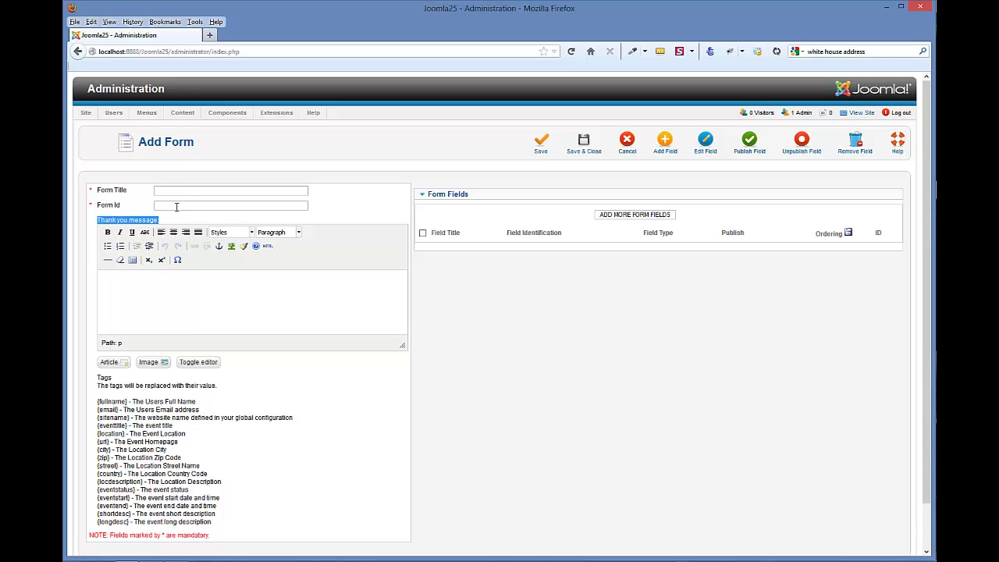
left_click(156, 221)
left_click(176, 191)
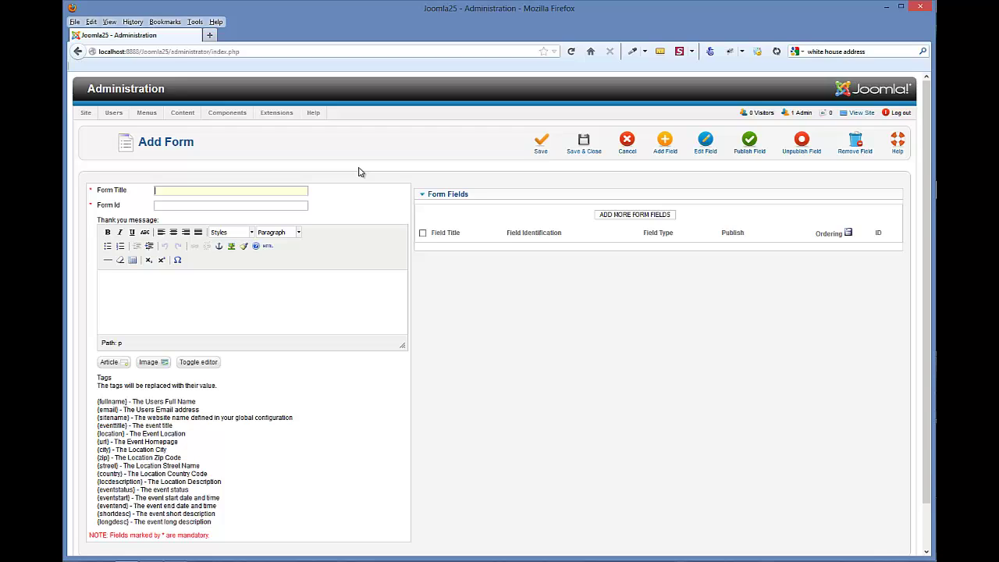
type("Event Registrants")
left_click_drag(220, 192, 157, 192)
key("ctrl+c")
left_click(165, 206)
key("ctrl+v")
Start the thank you message with the line "Thank you for registering to {eventtitle}", using the event title tag
left_click(152, 300)
scroll(479, 332, "down", 1)
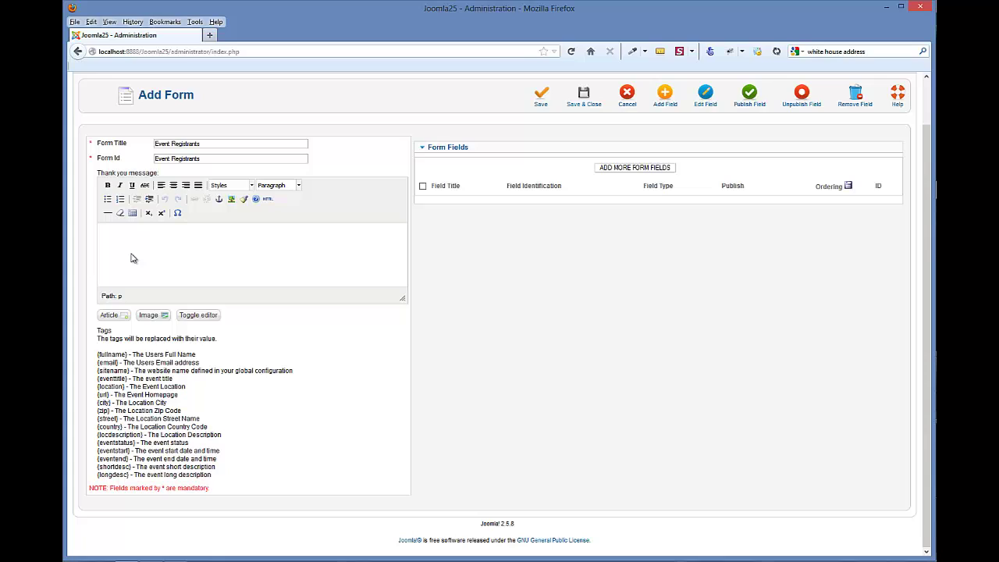
type("Thank you for registering to")
left_click_drag(128, 378, 97, 379)
key("ctrl+c")
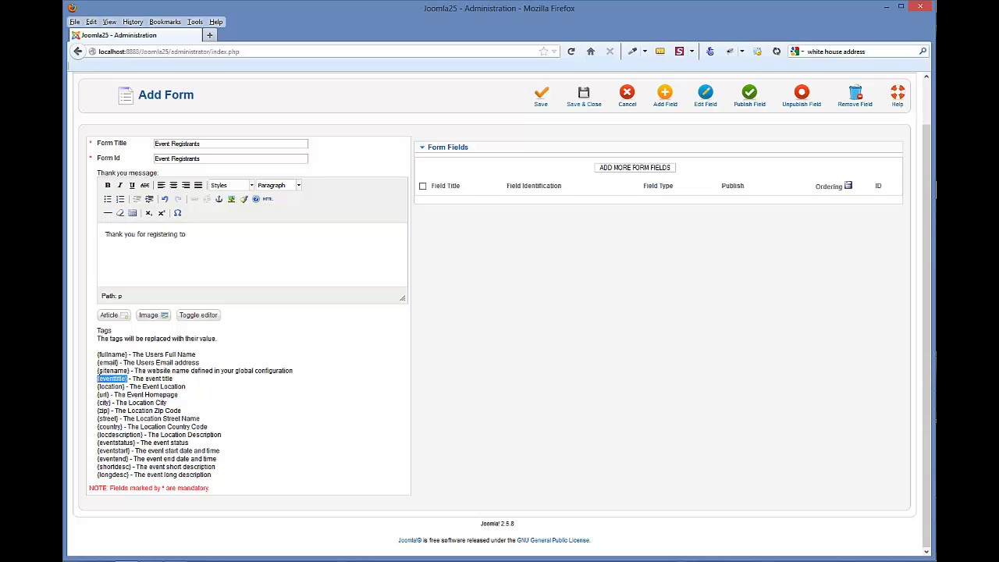
left_click(194, 241)
key("ctrl+v")
Add the lines "Check your email for your confirmation." and "Thanks" to the thank you message and save the form
left_click(110, 401)
type("Check your email for")
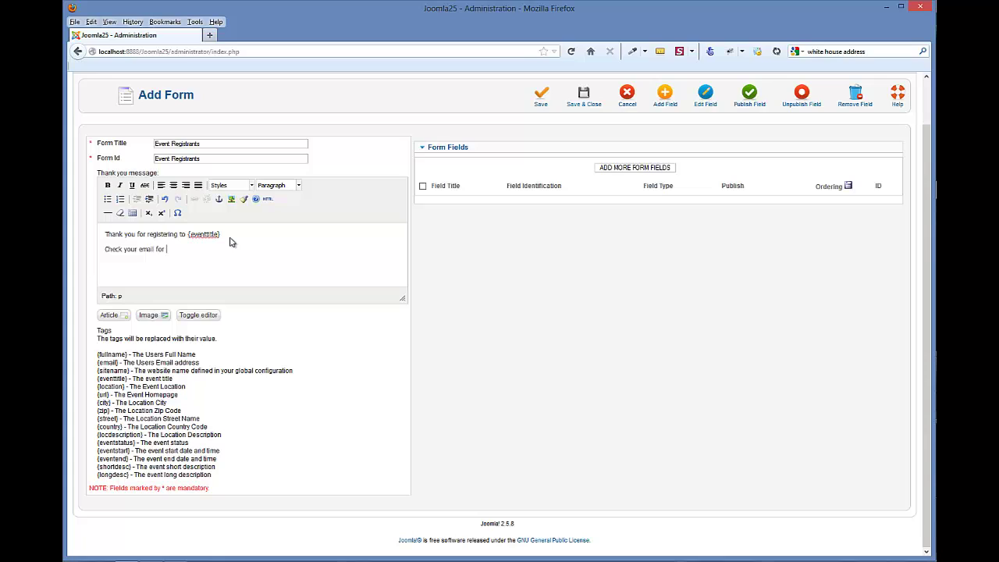
type(" your con")
type("f")
type("i")
type("rmatio")
type("n")
type(". ")
type("Thanks")
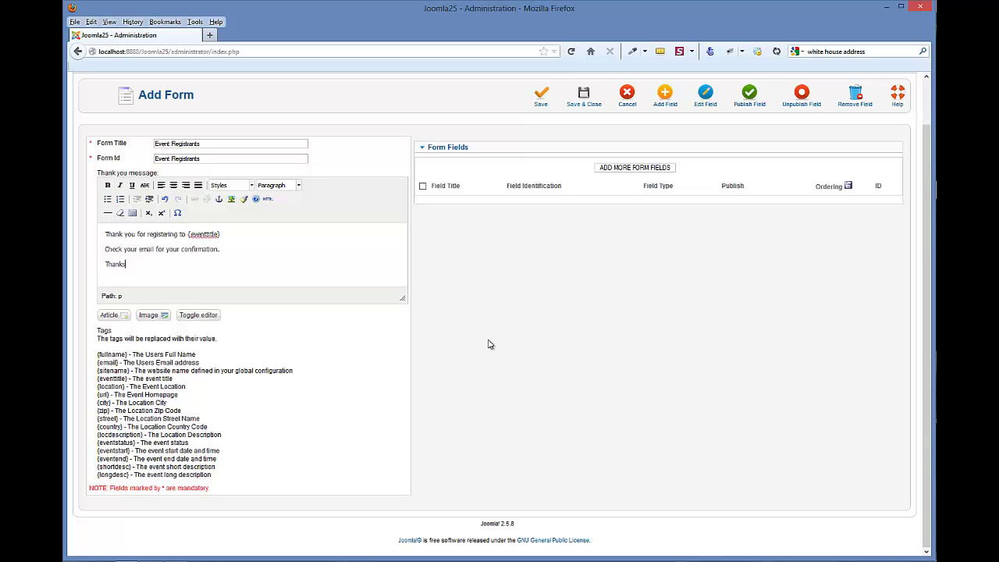
left_click(537, 102)
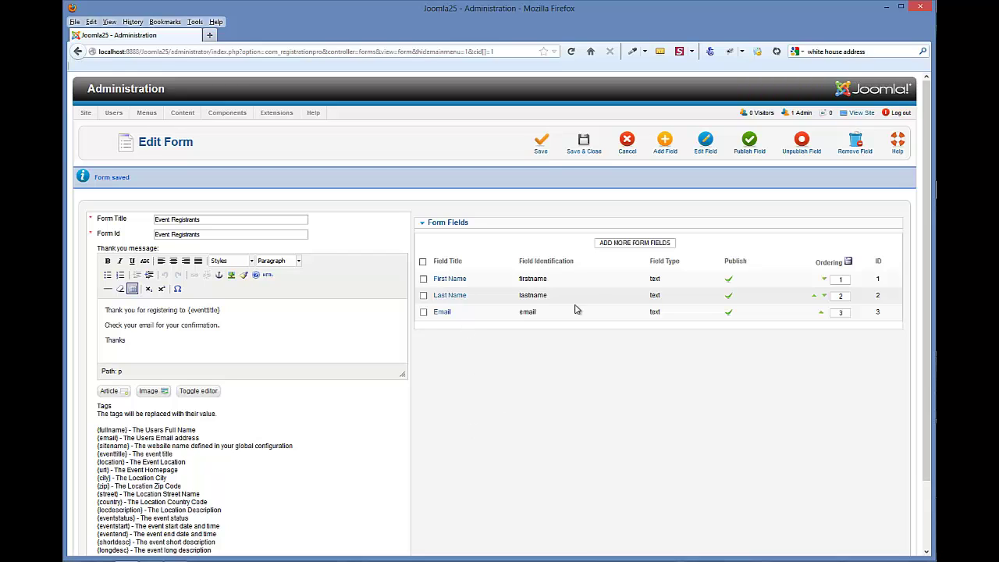
Add a form field with identification and title "Company" and the description "Please tell us your company name."
left_click(625, 242)
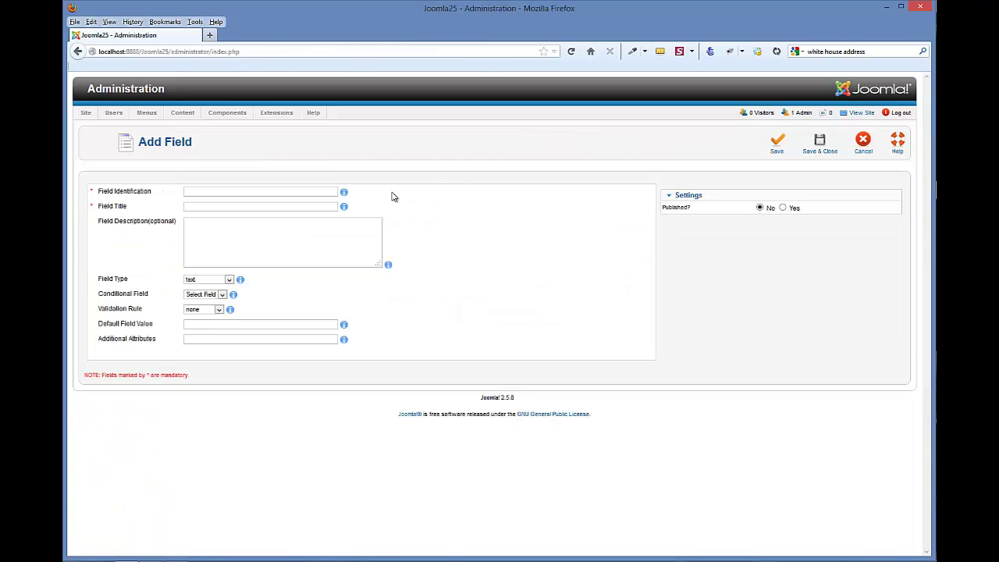
left_click(294, 192)
type("Company")
type("pan")
left_click(222, 224)
type("Please tell us ")
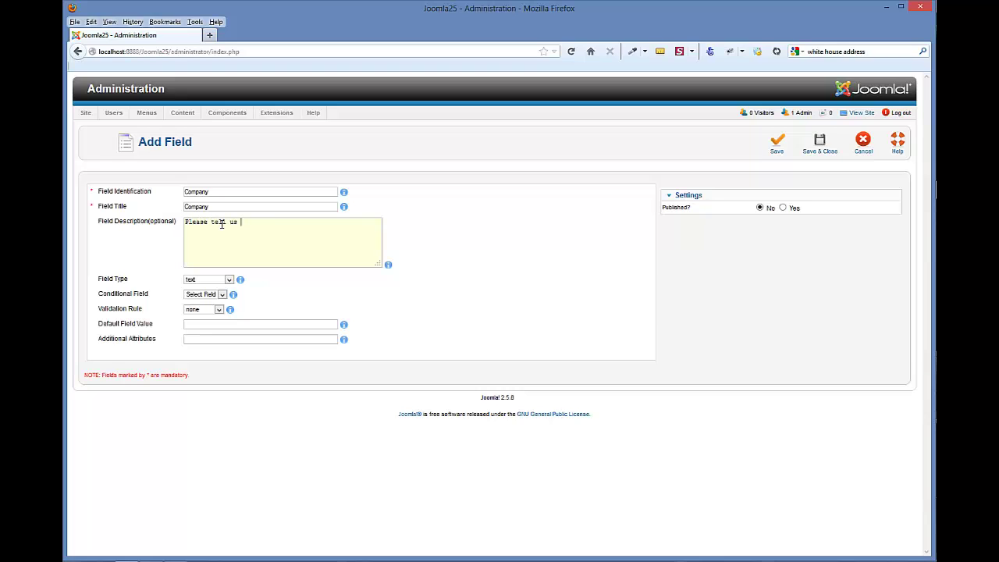
type("your company name.")
mouse_move(390, 270)
Configure the Company field as a published text field with the mandatory validation rule, and save it back to the form
left_click(194, 281)
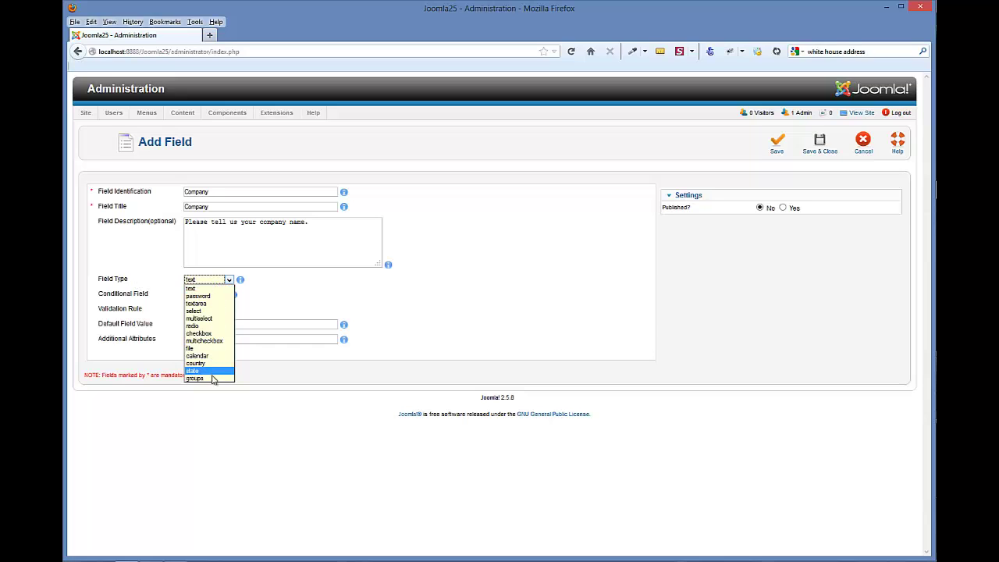
left_click(213, 290)
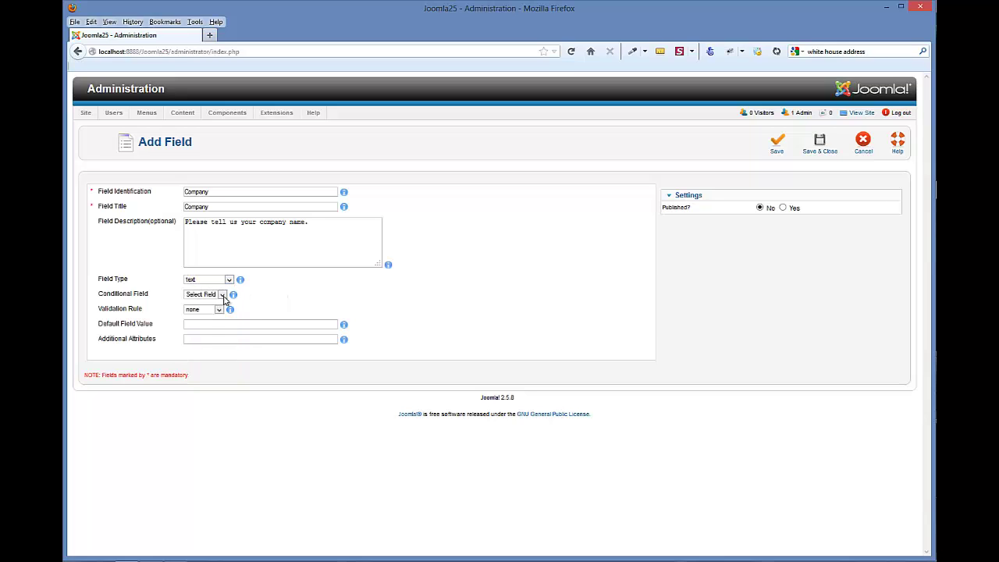
left_click(224, 300)
left_click(221, 300)
left_click(298, 312)
left_click(219, 309)
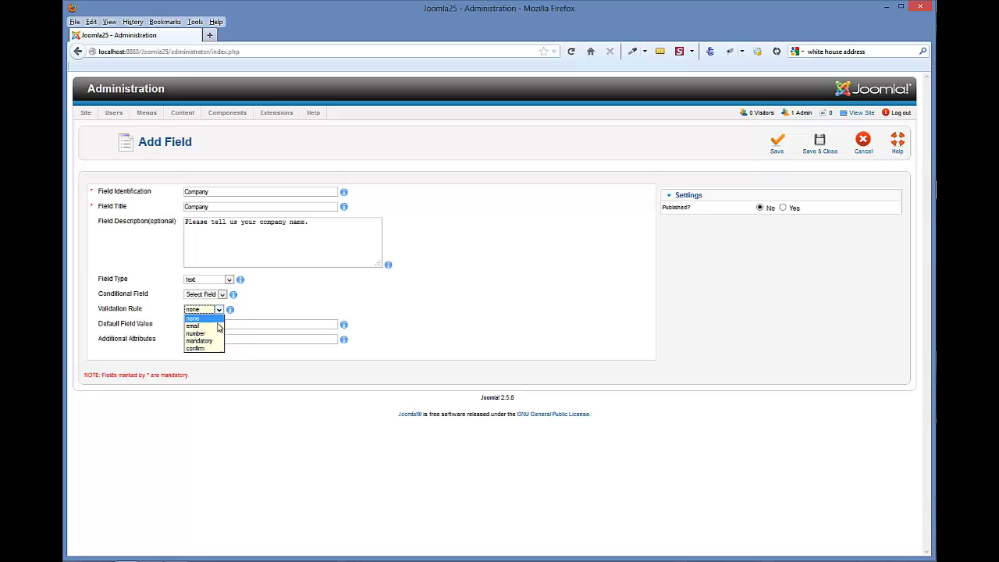
left_click(199, 341)
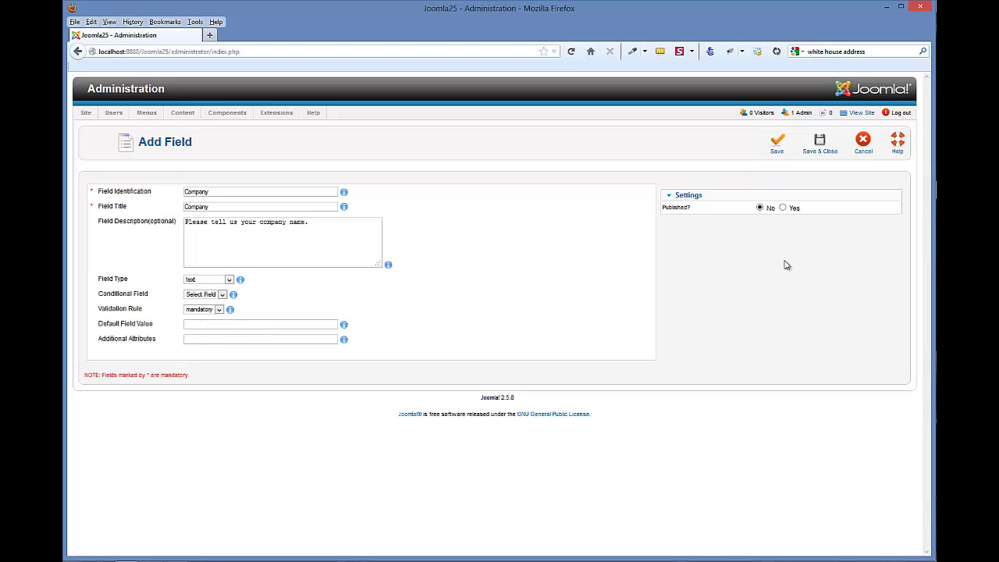
left_click(783, 207)
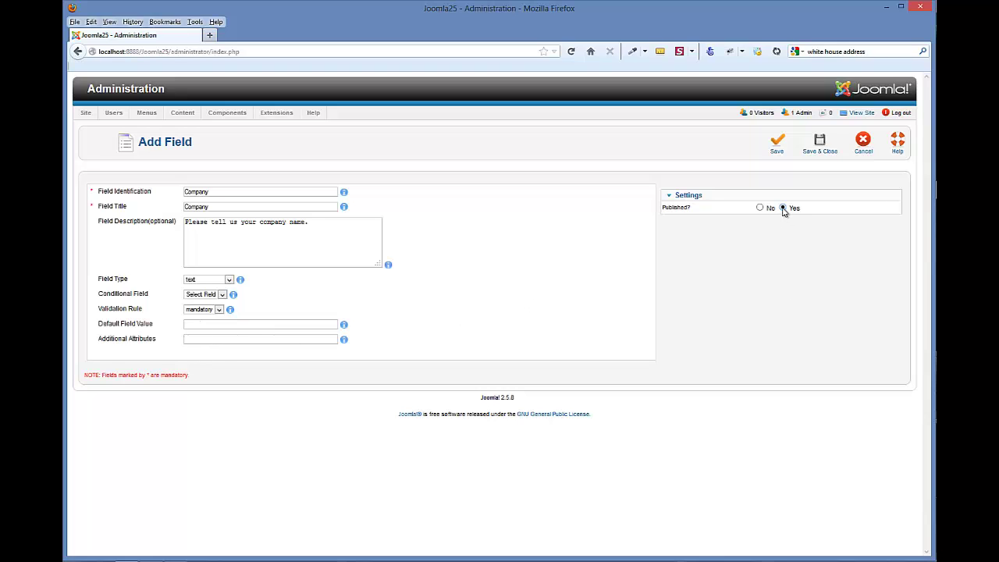
left_click(819, 142)
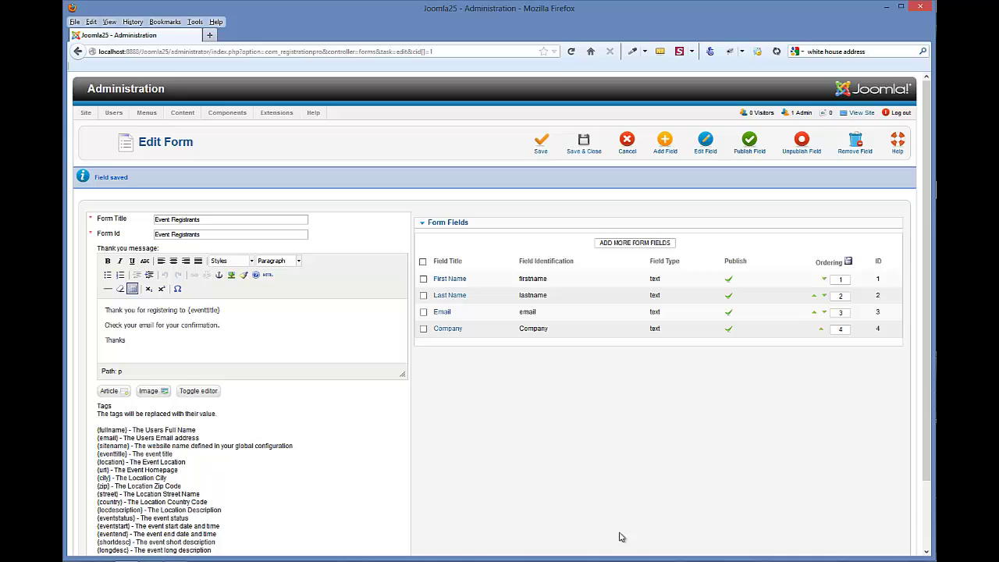
Save and close the Event Registrants form and publish it in the forms list
scroll(581, 446, "down", 2)
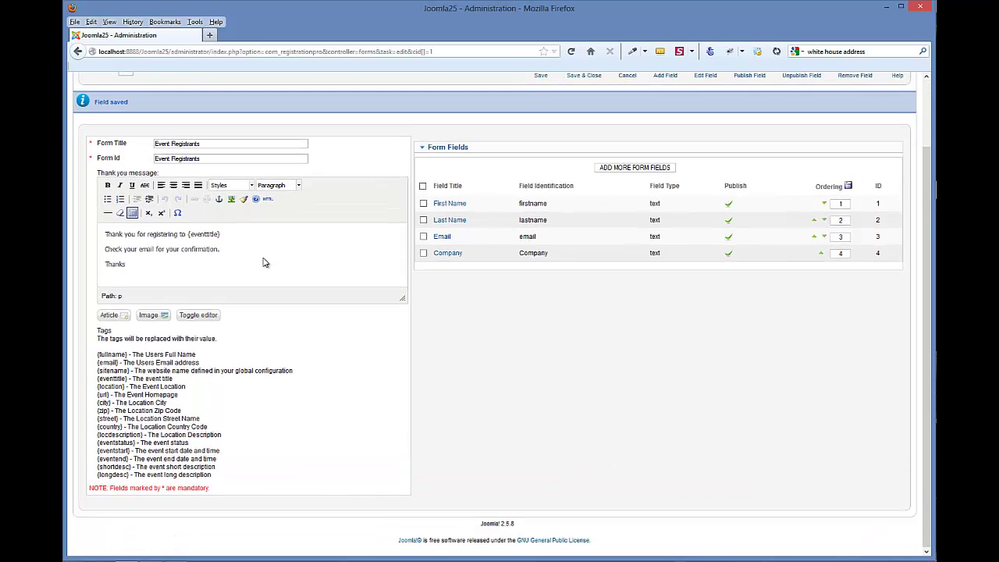
scroll(535, 391, "up", 1)
scroll(535, 392, "up", 2)
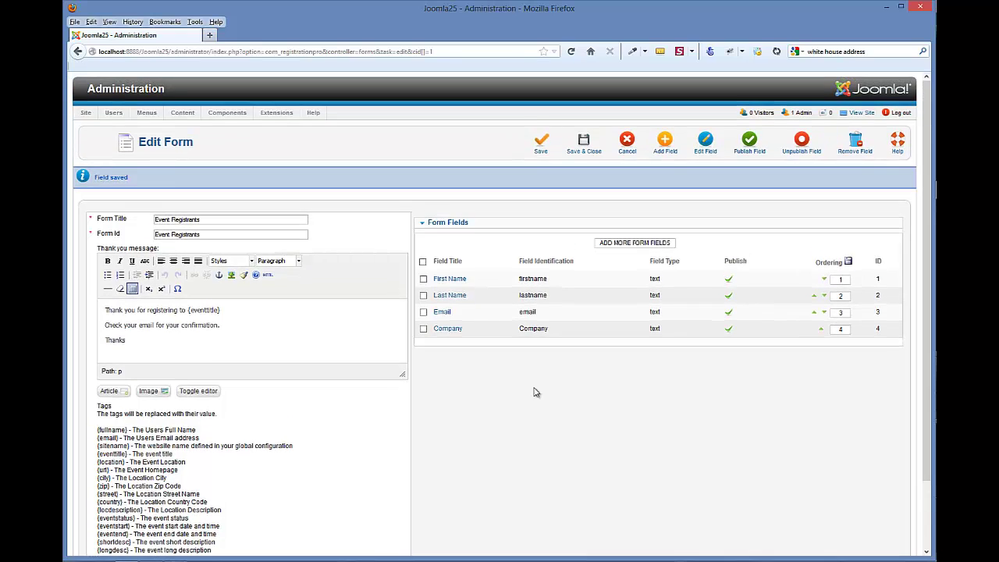
left_click(583, 151)
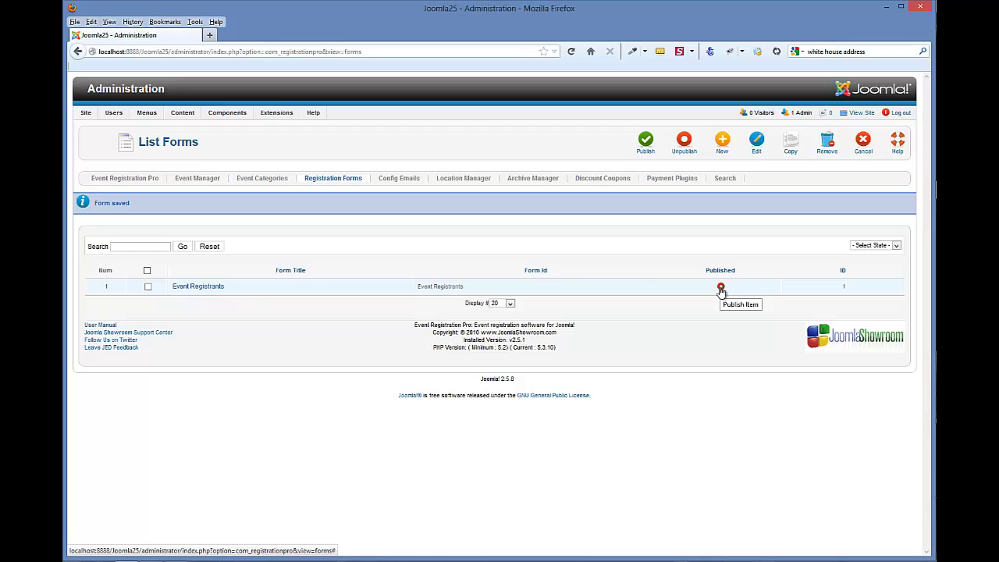
left_click(720, 288)
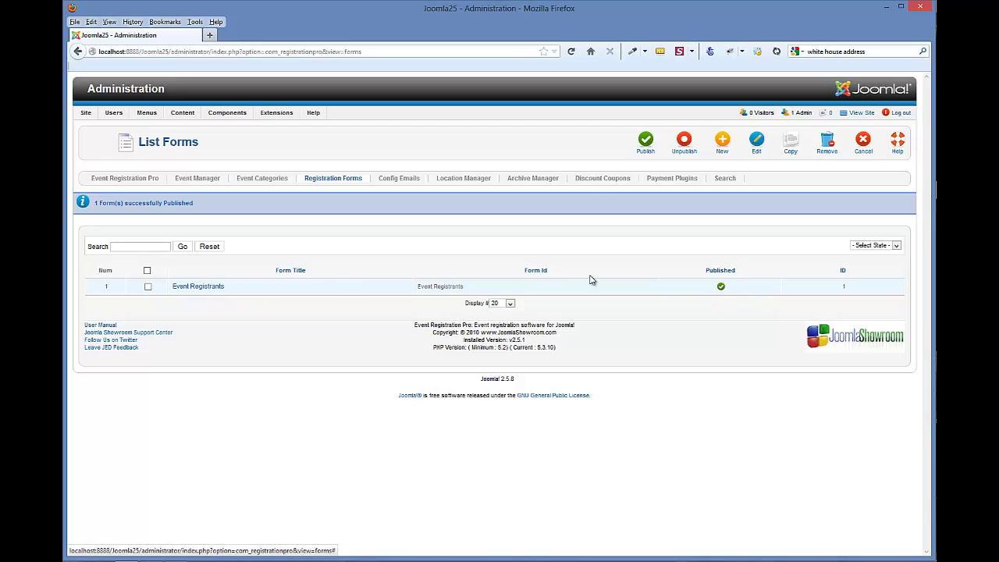